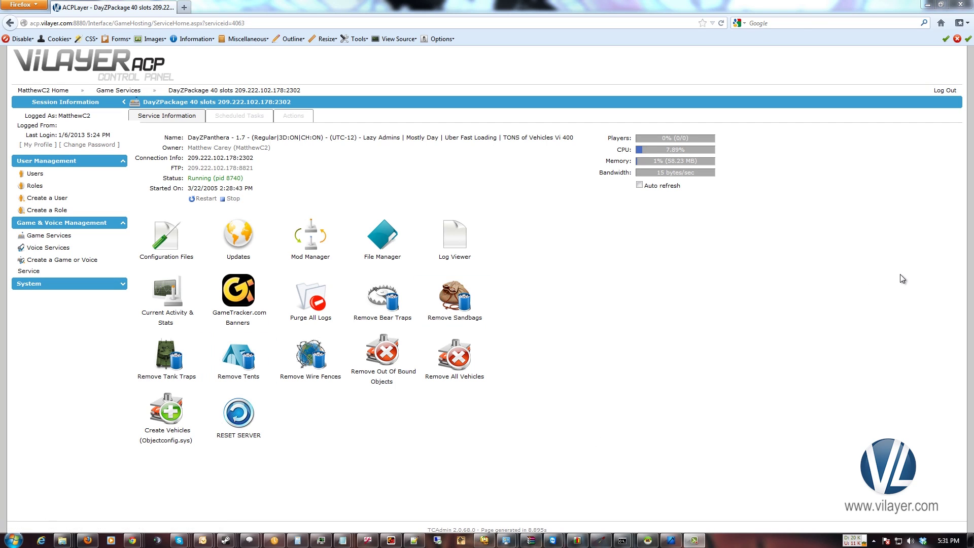
Step: Open the Mod Manager and review the available mods and community tools, including Automatic Whitelister
click(296, 228)
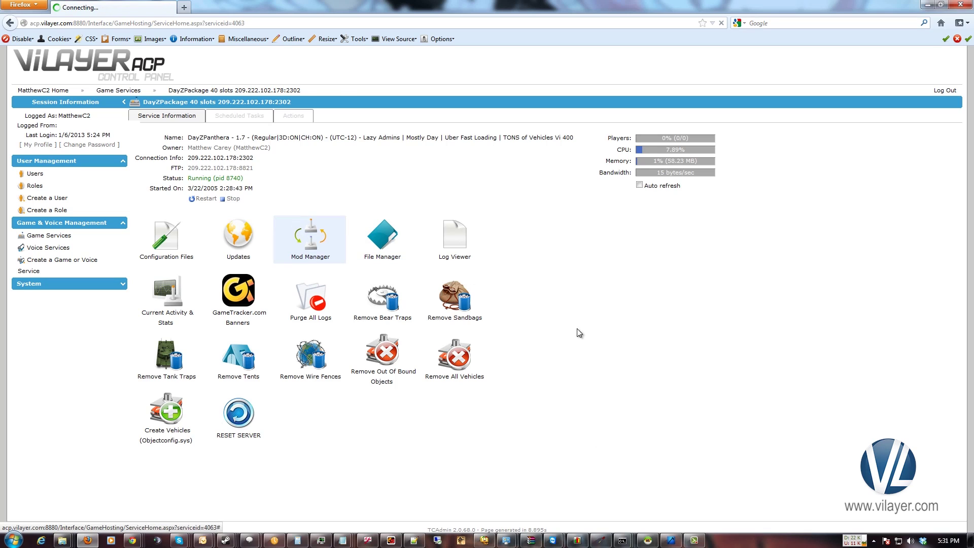
scroll(744, 267, down, 5)
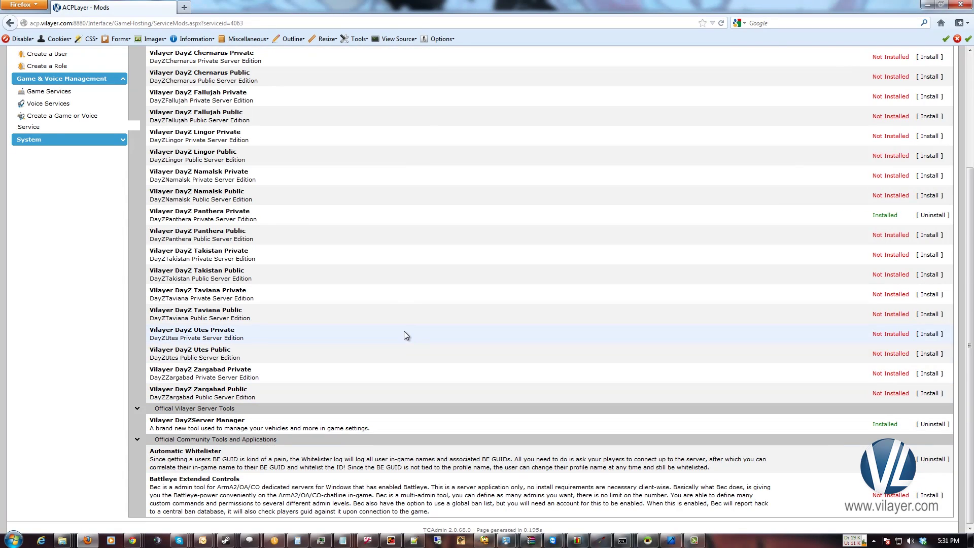
scroll(385, 304, up, 5)
Step: Open the server's configuration file whitelister\config.txt in the text editor and examine its player-check interval setting
mouse_move(271, 88)
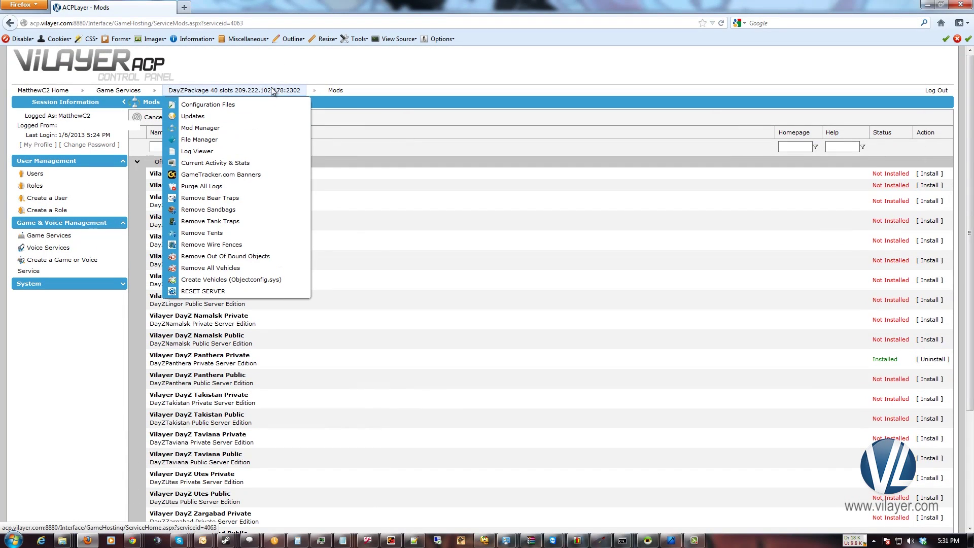
click(250, 104)
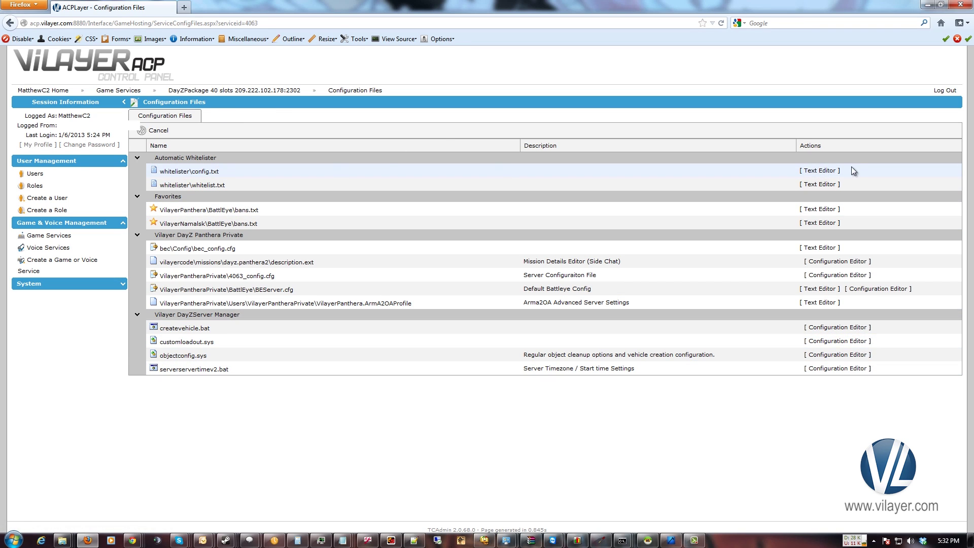
click(819, 171)
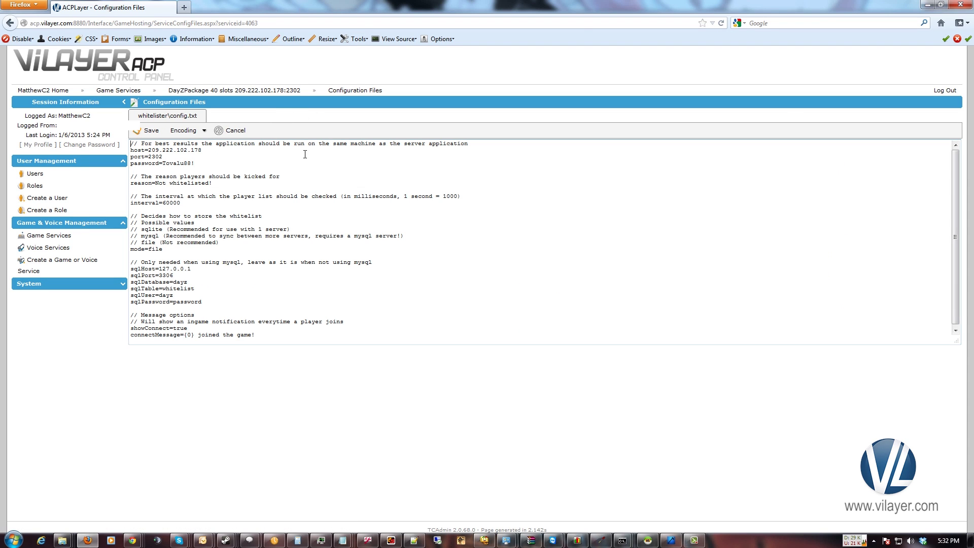
drag(205, 199, 130, 197)
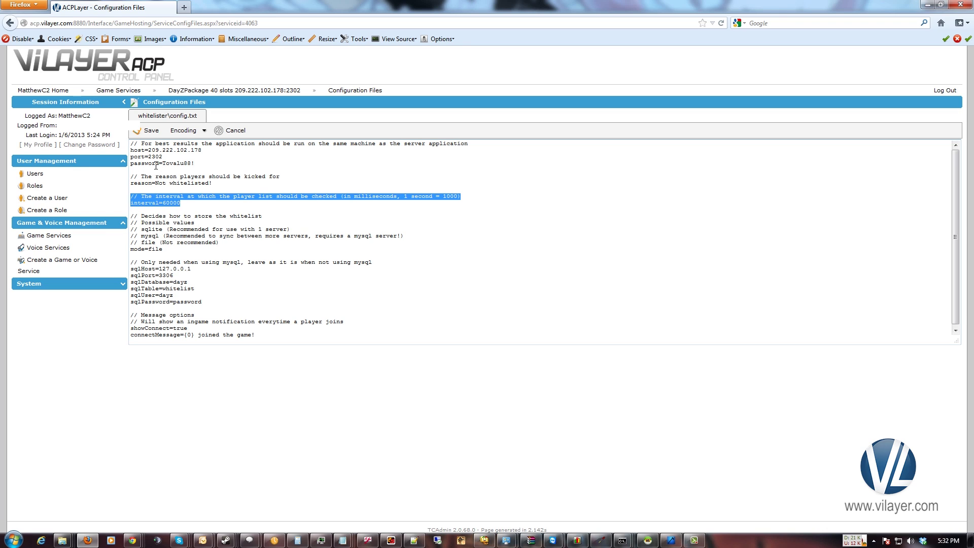
Step: Replace the kick reason with "Please join our Teampeak to be added to the whitelist", review the connect message, and save whitelister\config.txt
drag(212, 183, 155, 184)
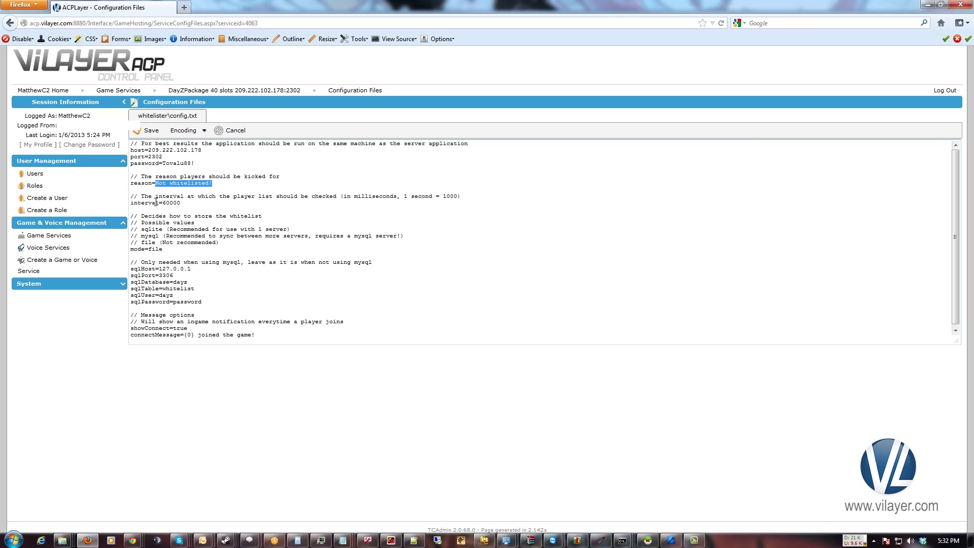
text(Please join our Teampeak to )
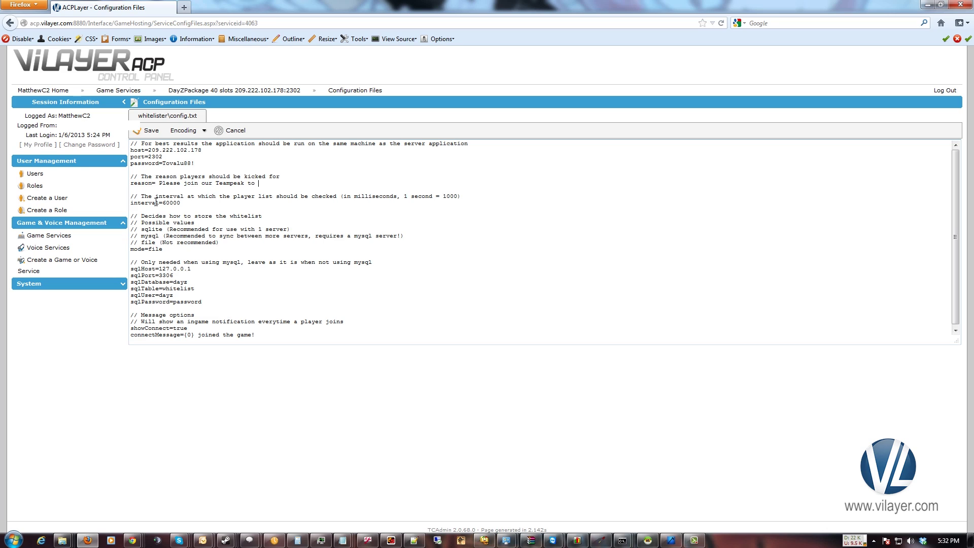
text(be added to the whitelistr)
scroll(950, 193, down, 1)
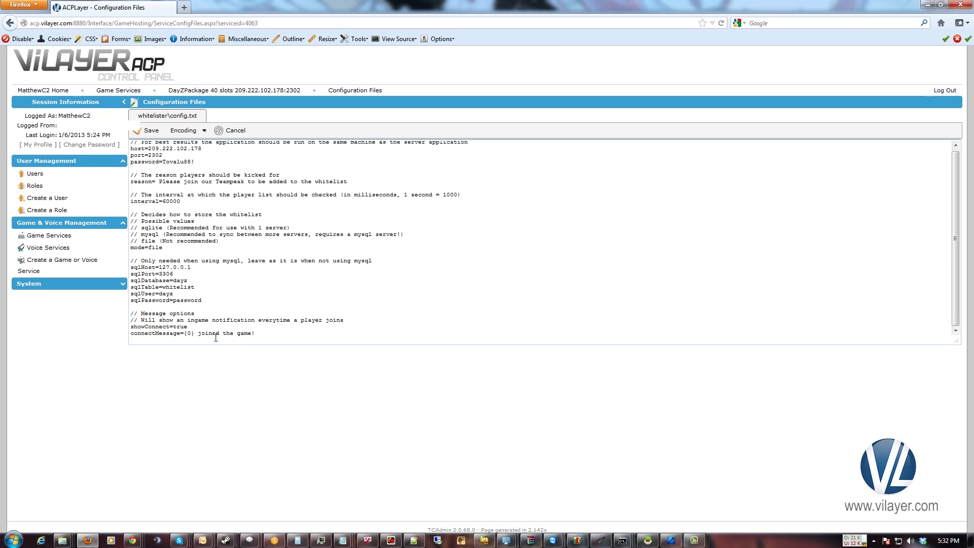
drag(255, 334, 199, 337)
click(358, 234)
scroll(304, 223, up, 1)
click(151, 131)
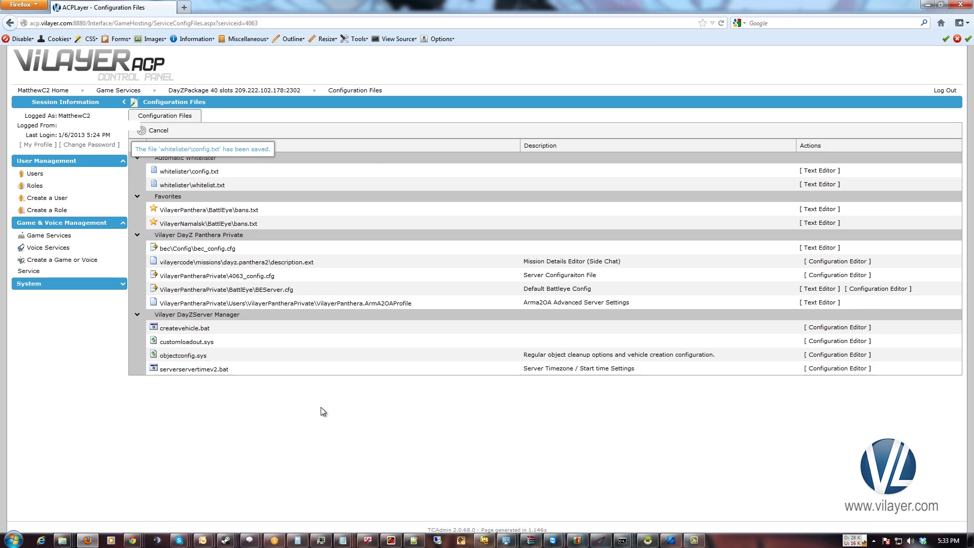
Step: Switch to DayZ Commander, join the DayZPanthera "Lazy Admins" server to test the whitelist, and return to the control panel
click(671, 540)
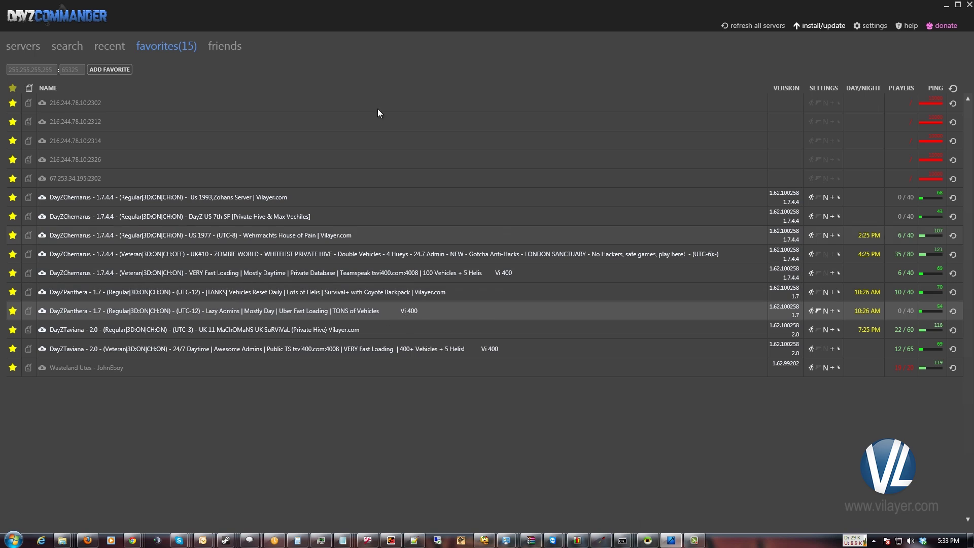
double_click(399, 315)
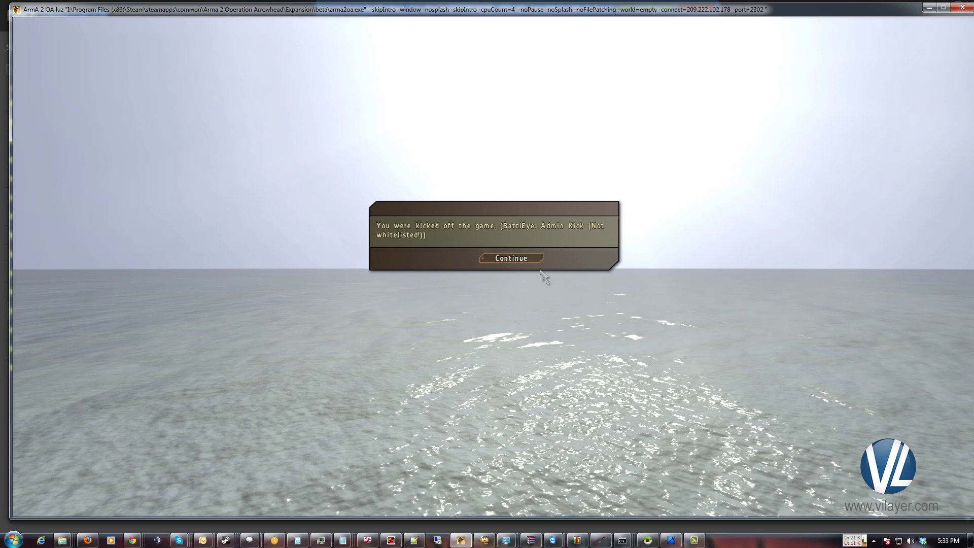
click(511, 259)
click(403, 341)
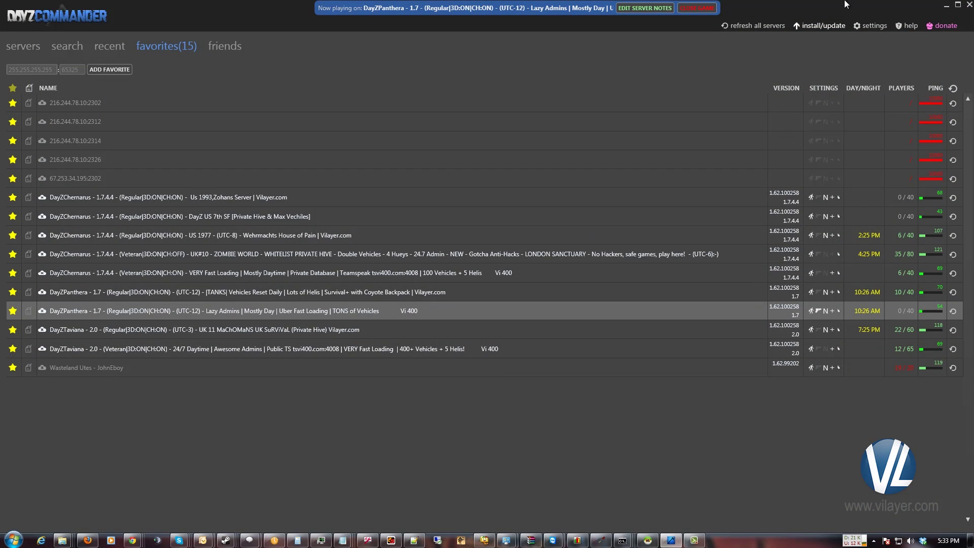
click(946, 5)
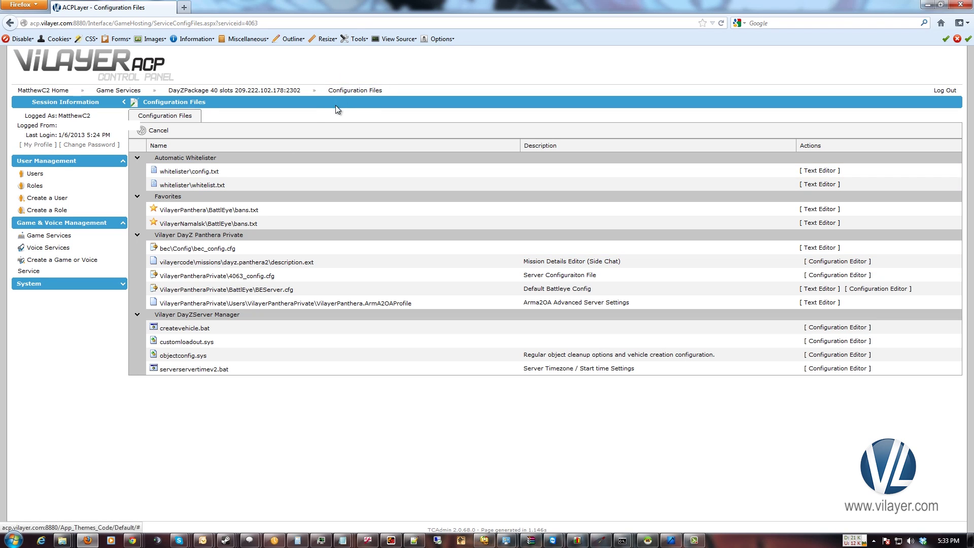
Step: Sort the server's log files by name and open whitelister\console.log from page 3 in a new window
mouse_move(298, 94)
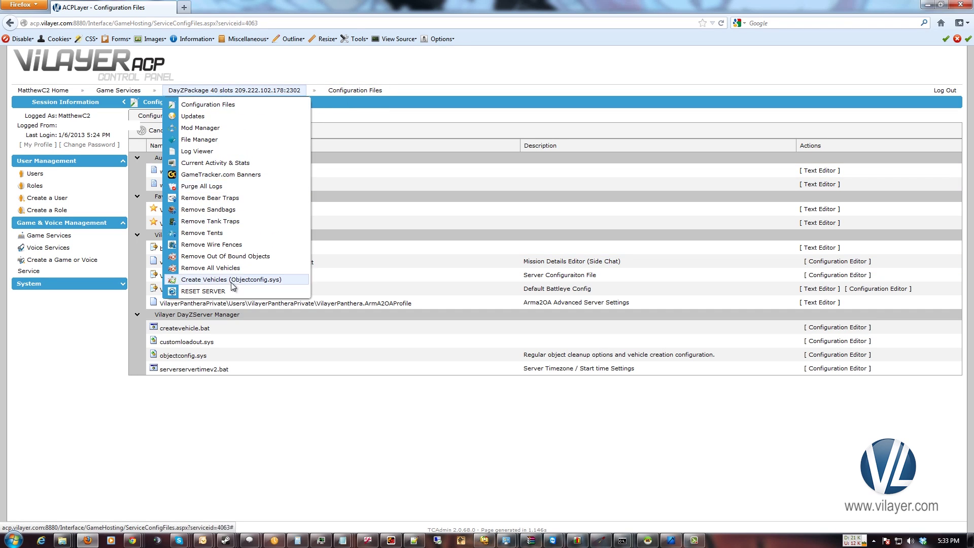
click(212, 153)
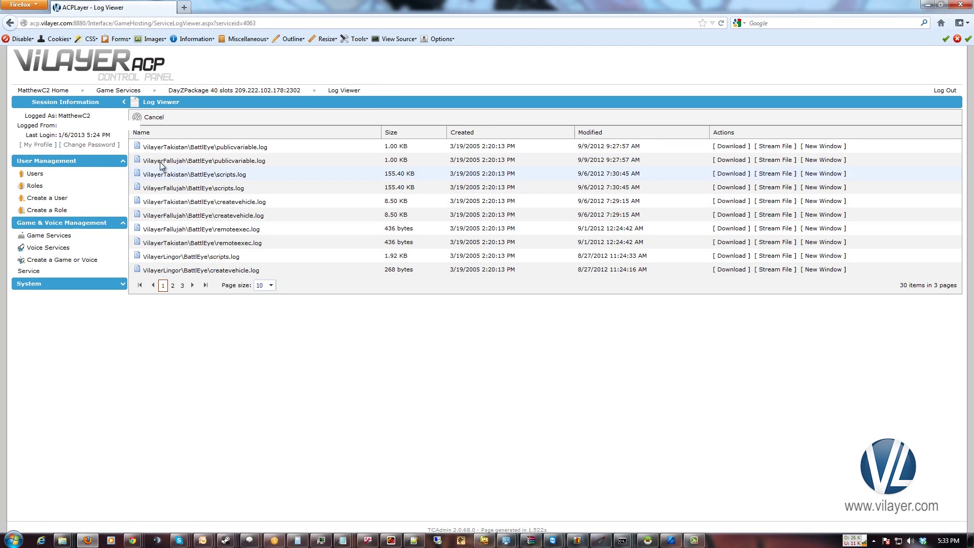
click(145, 136)
click(175, 285)
click(183, 284)
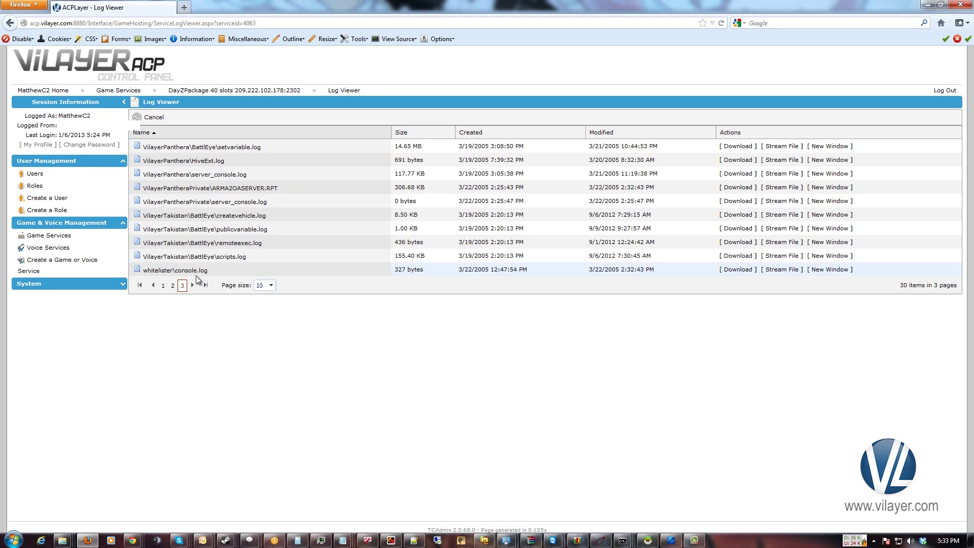
click(815, 270)
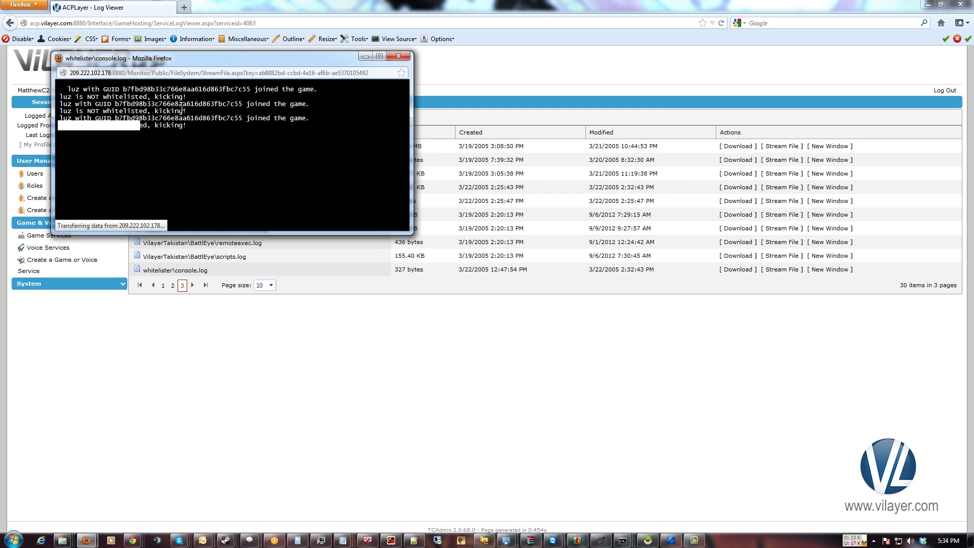
Step: Copy the kicked player's GUID from the first line of the console log and close the log window
double_click(213, 58)
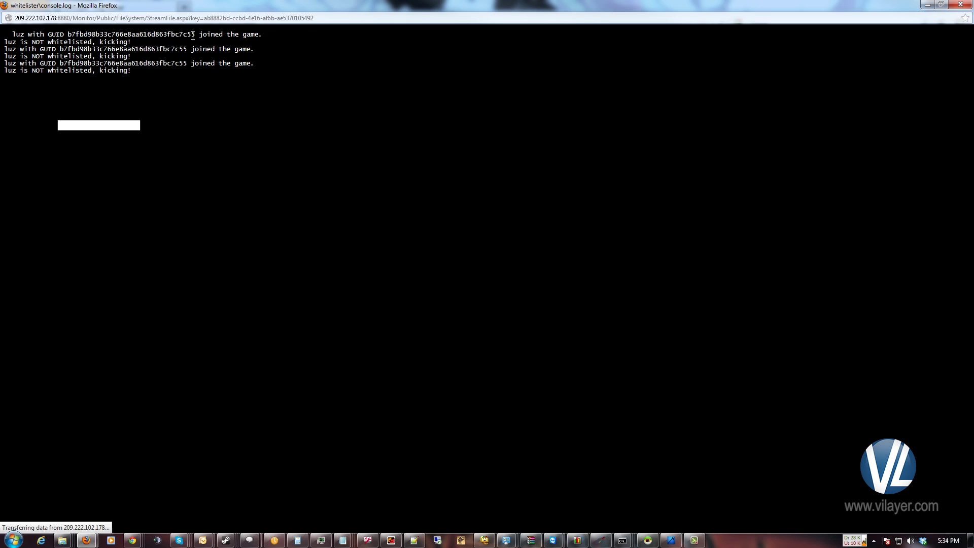
drag(195, 34, 68, 36)
key(ctrl+c)
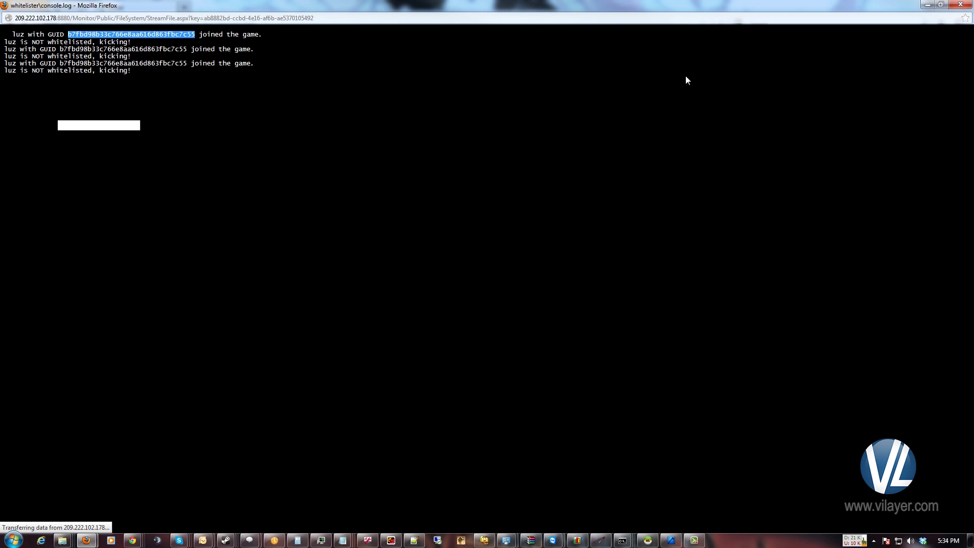
click(960, 4)
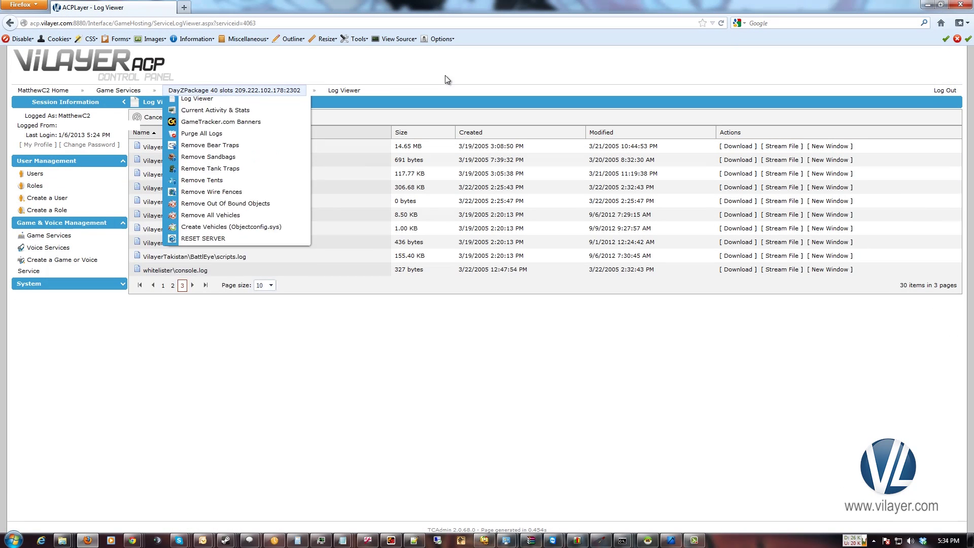
Step: Add the copied GUID to whitelister\whitelist.txt, followed by a // comment with the player's name, and save the file
click(213, 103)
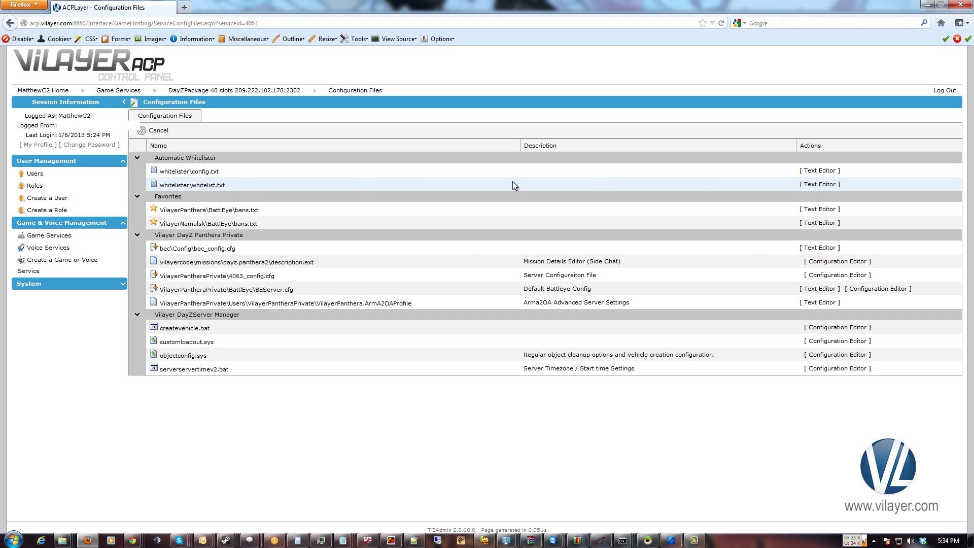
click(815, 184)
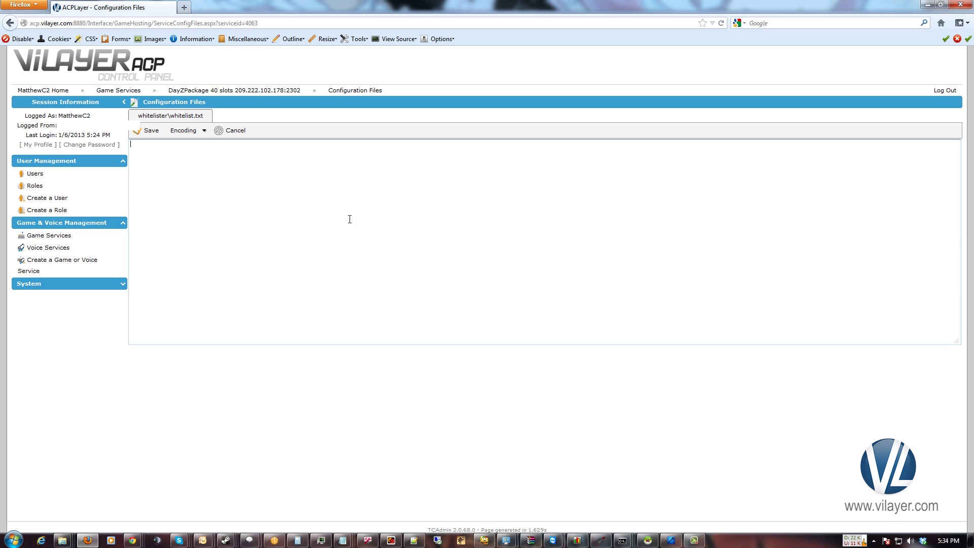
key(ctrl+v)
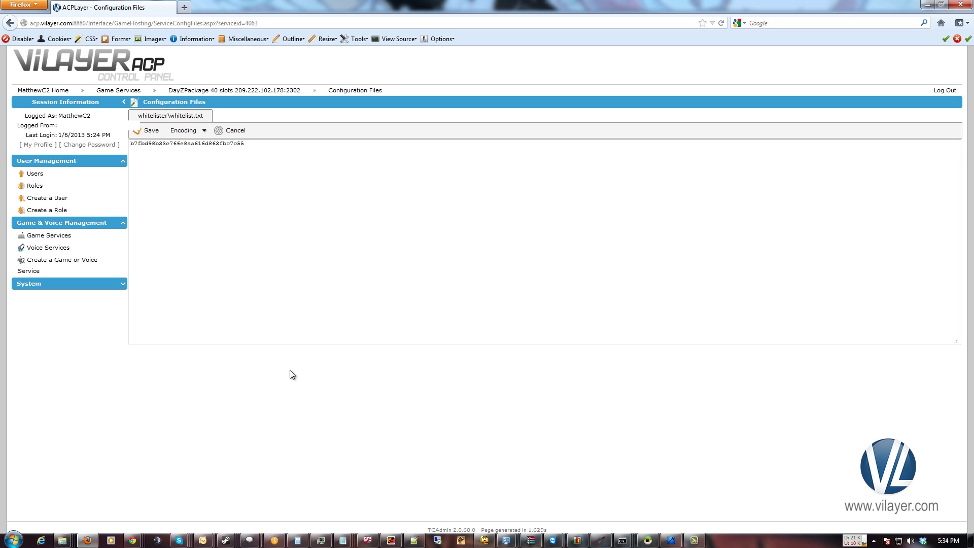
text(// Matt)
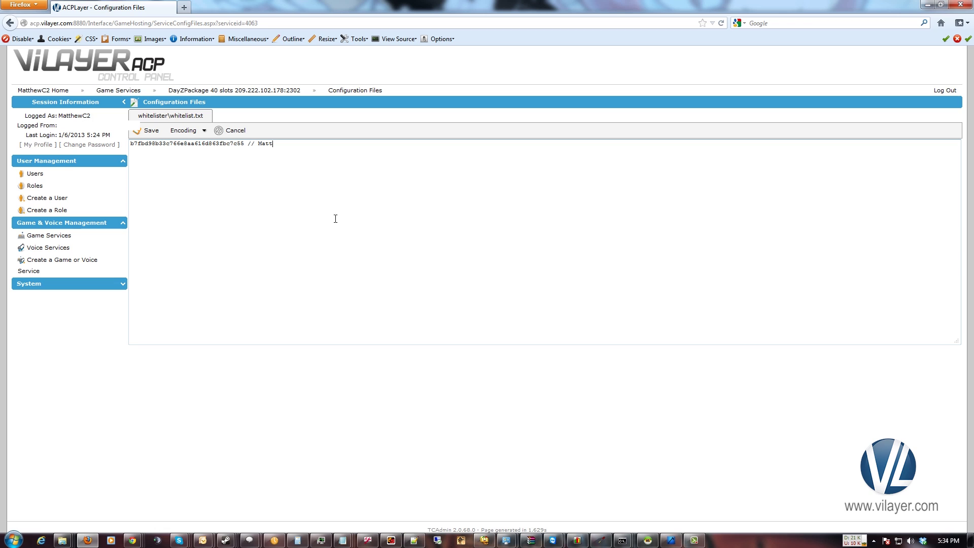
click(149, 131)
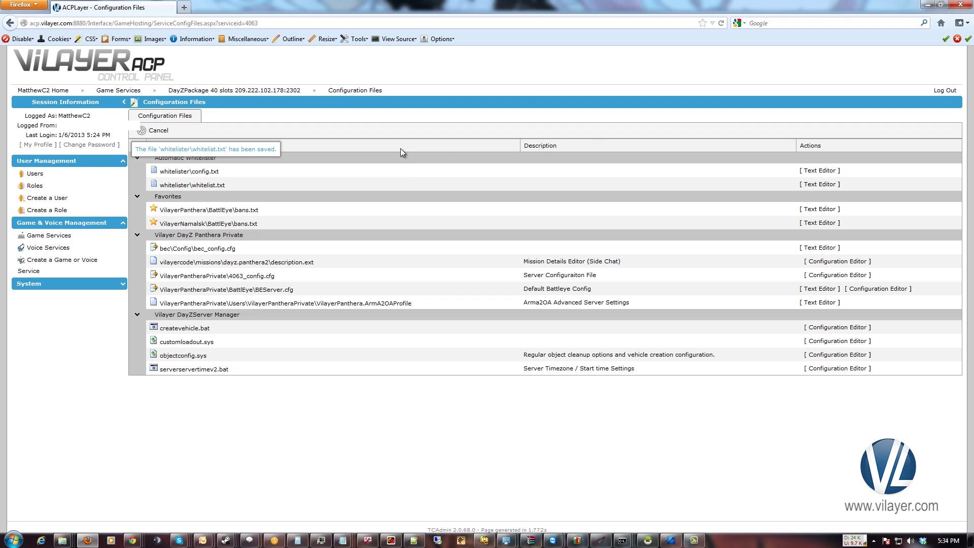
Step: Switch to DayZ Commander's favorite servers list
key(alt+Tab)
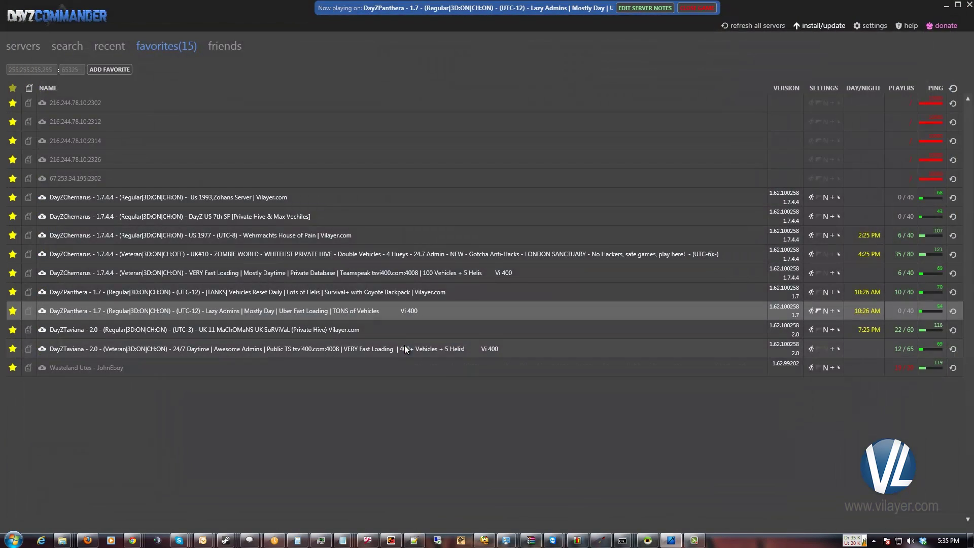
mouse_move(403, 350)
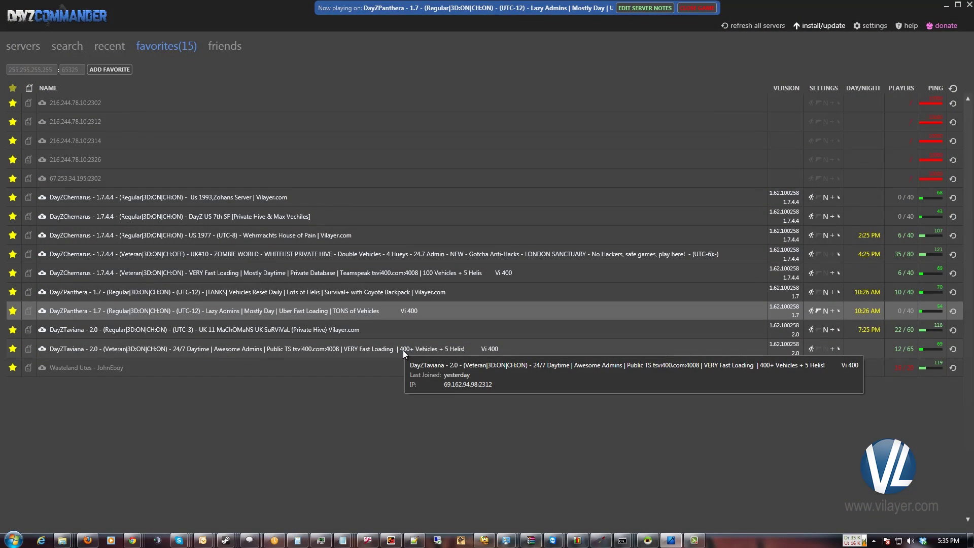